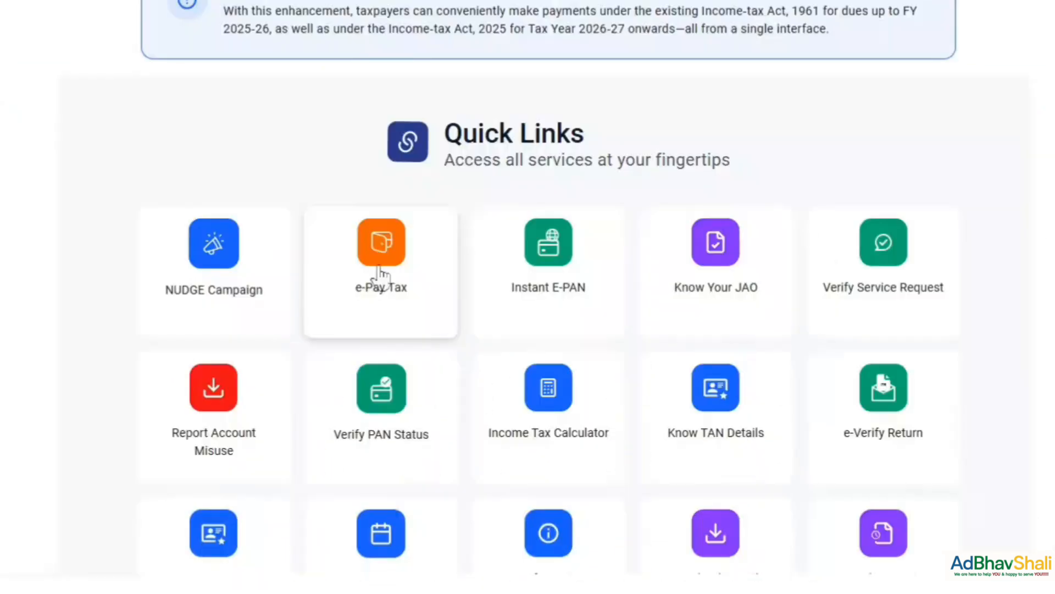
# - Open the e-Pay Tax service and proceed under the Income-tax Act, 2025 for Tax Year 2026-27 onwards
pyautogui.click(381, 274)
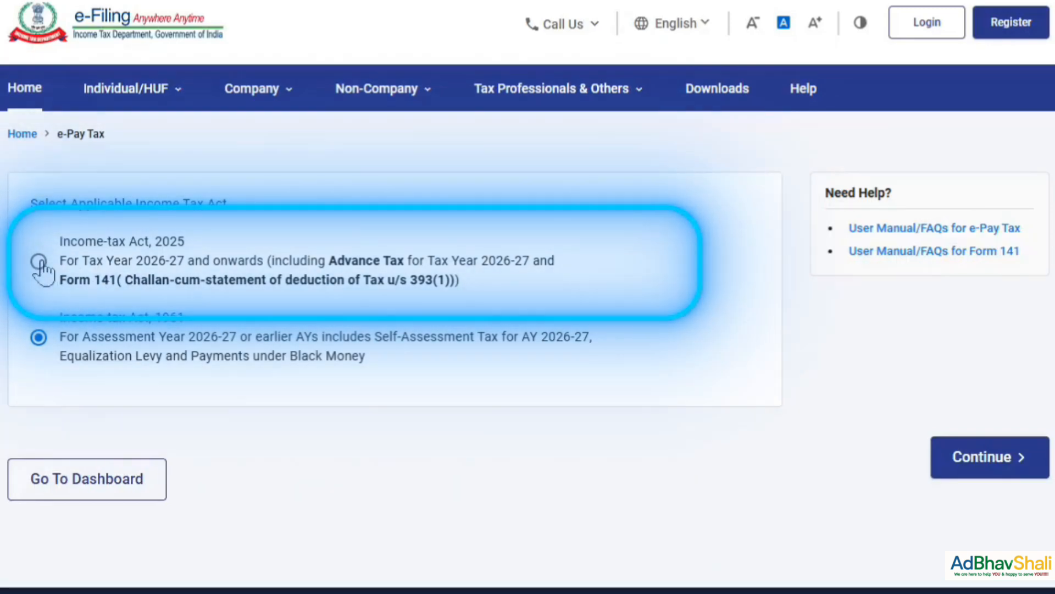
pyautogui.click(39, 261)
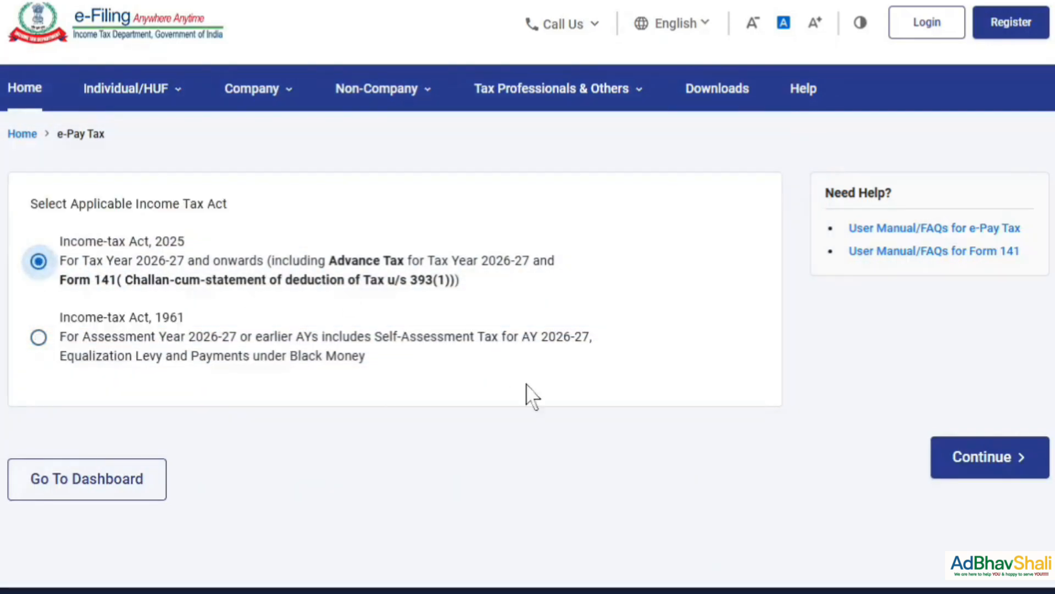
pyautogui.click(978, 440)
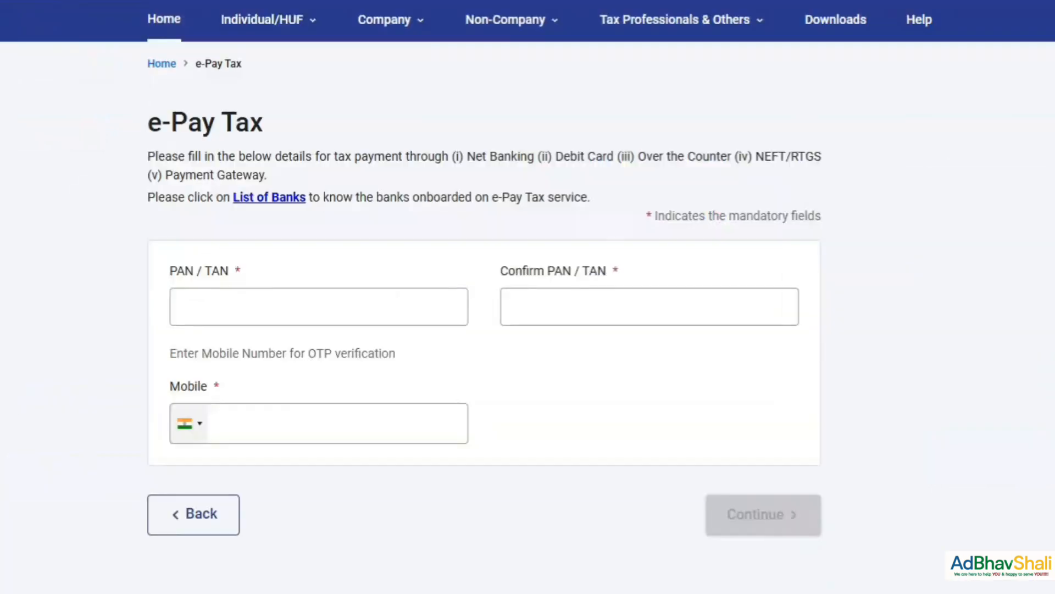
# - Enter and confirm the deductor's PAN/TAN, complete the mobile OTP verification and continue to a new payment
pyautogui.click(383, 301)
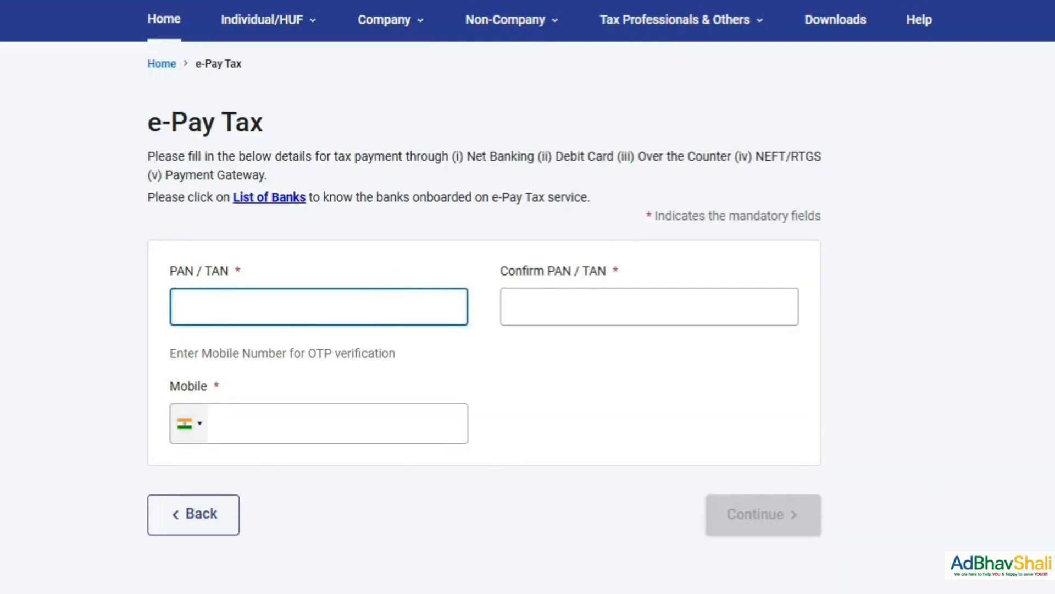
pyautogui.write('••••••••••')
pyautogui.click(508, 306)
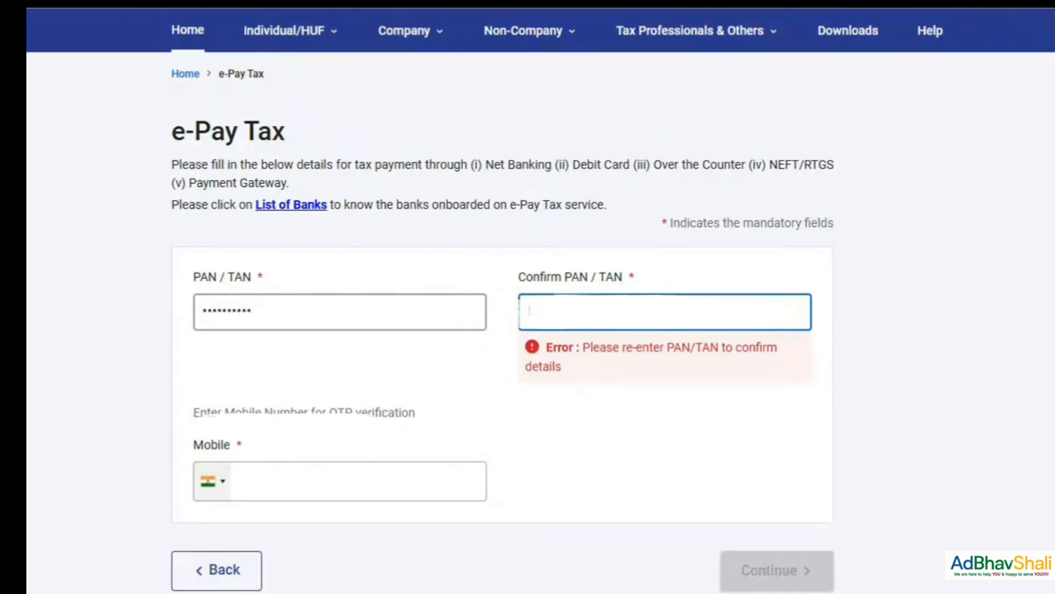
pyautogui.press('Tab')
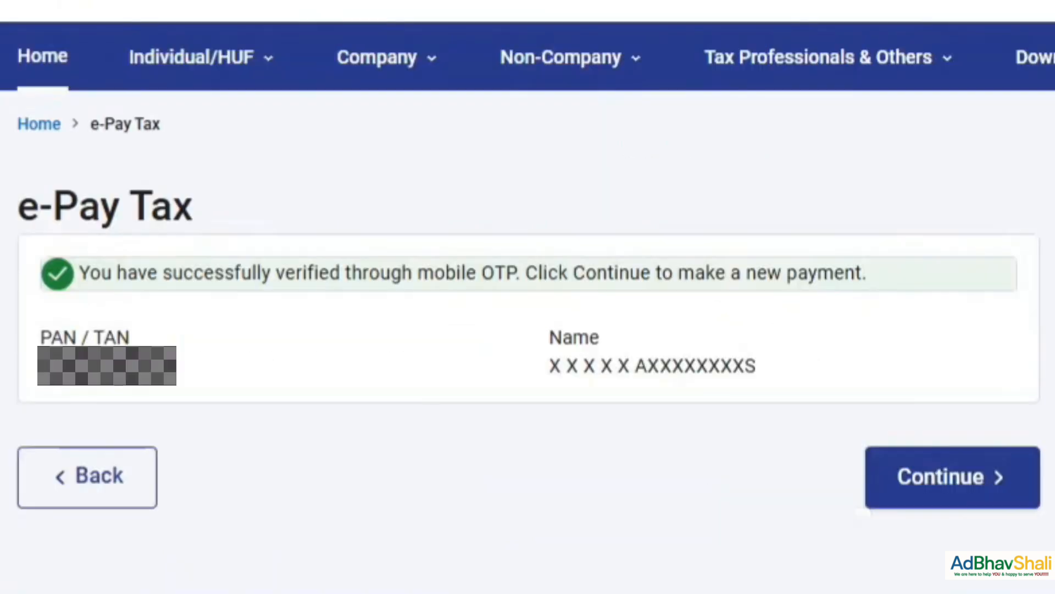
pyautogui.click(953, 489)
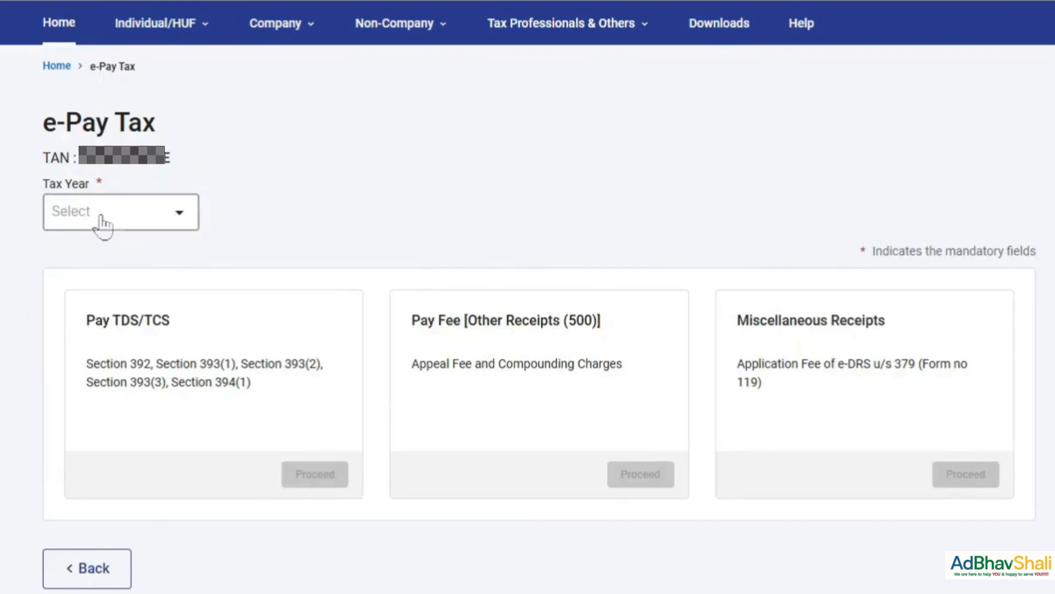
# - Set the tax year to 2026-27 and proceed with the Pay TDS/TCS payment
pyautogui.click(102, 217)
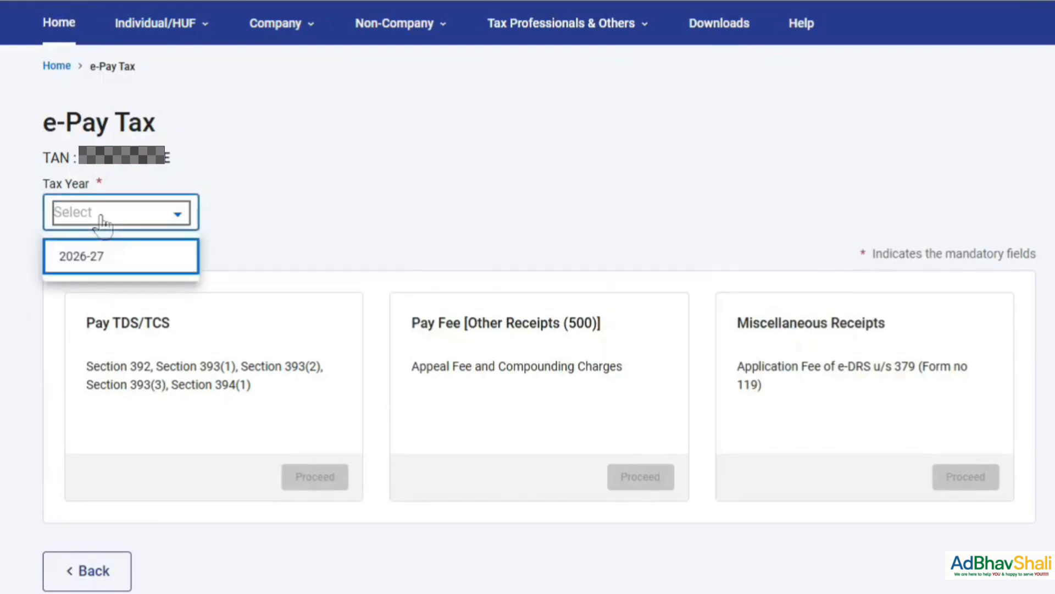
pyautogui.click(102, 265)
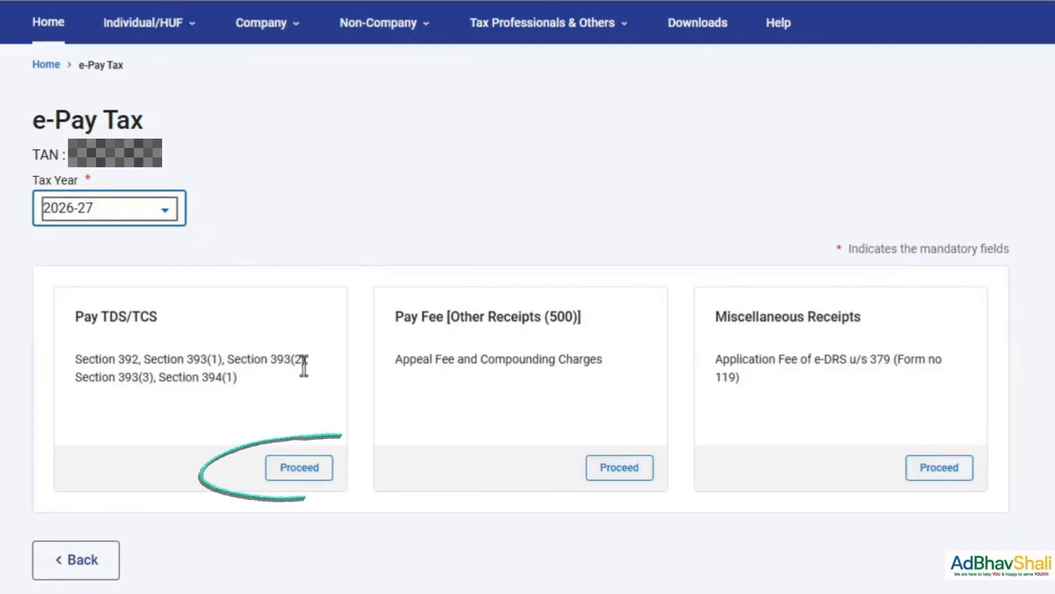
pyautogui.click(299, 468)
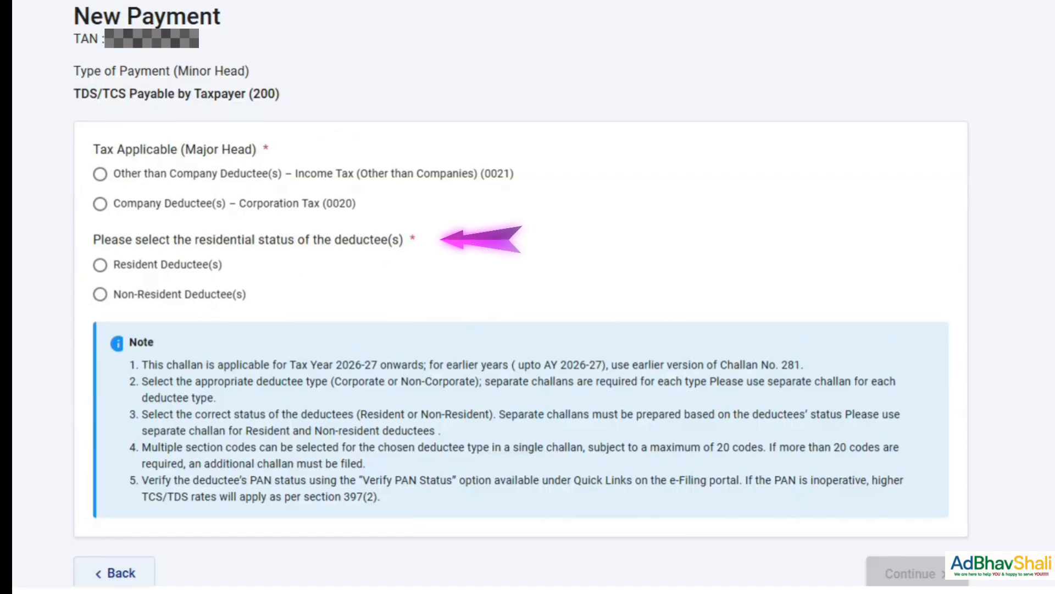
# - Choose Other than Company Deductee(s) (0021) as the major head and Resident Deductee(s) as the residential status, and continue
pyautogui.click(100, 205)
pyautogui.click(100, 174)
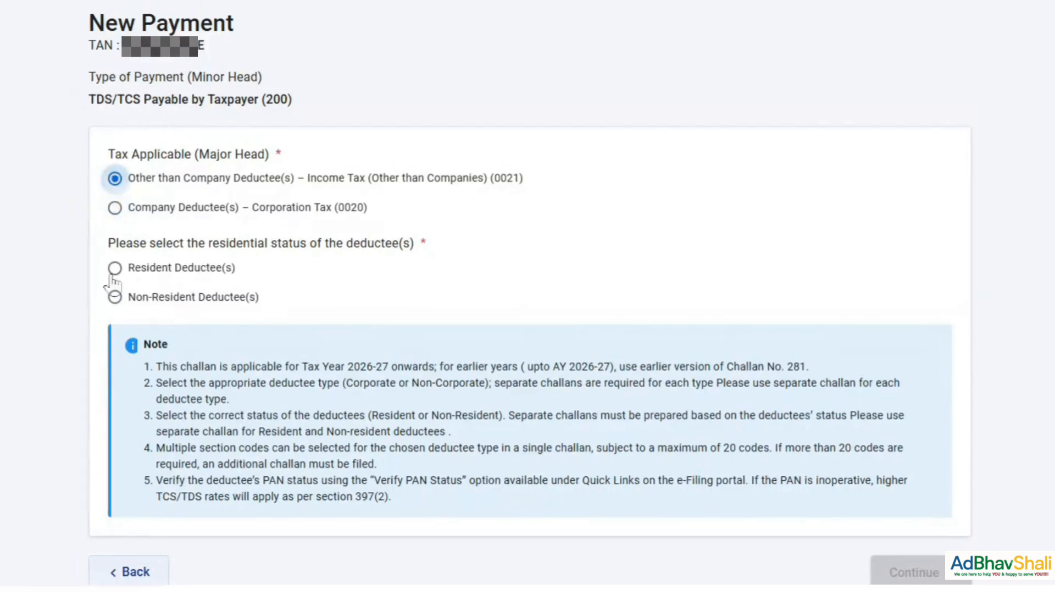
pyautogui.click(100, 265)
pyautogui.click(899, 508)
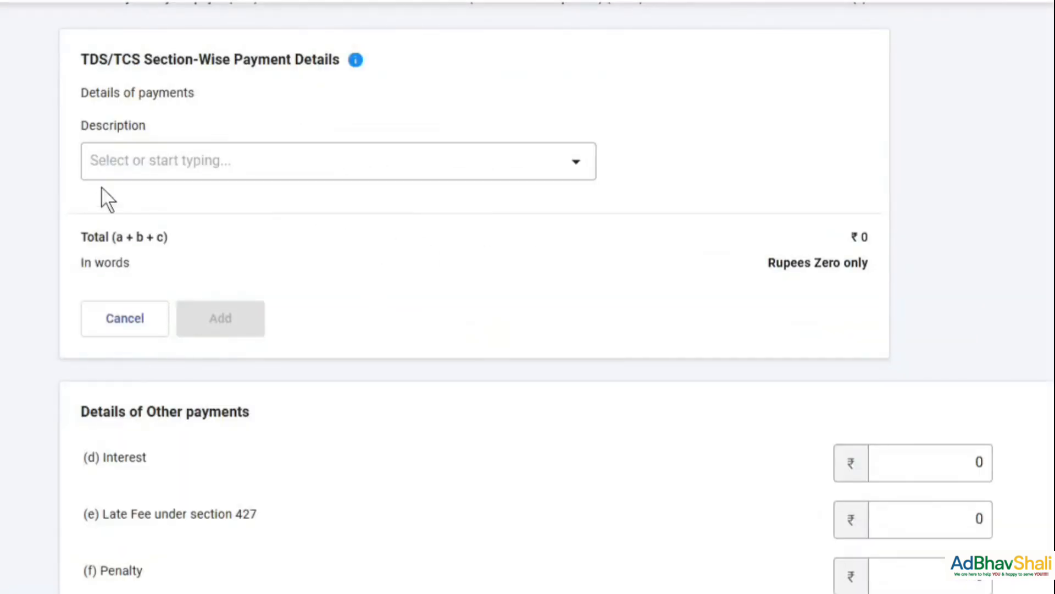
# - Find the contractor payment descriptions with "contra" and add code 1023, for individual or HUF contractors, with ₹1 tax
pyautogui.click(246, 176)
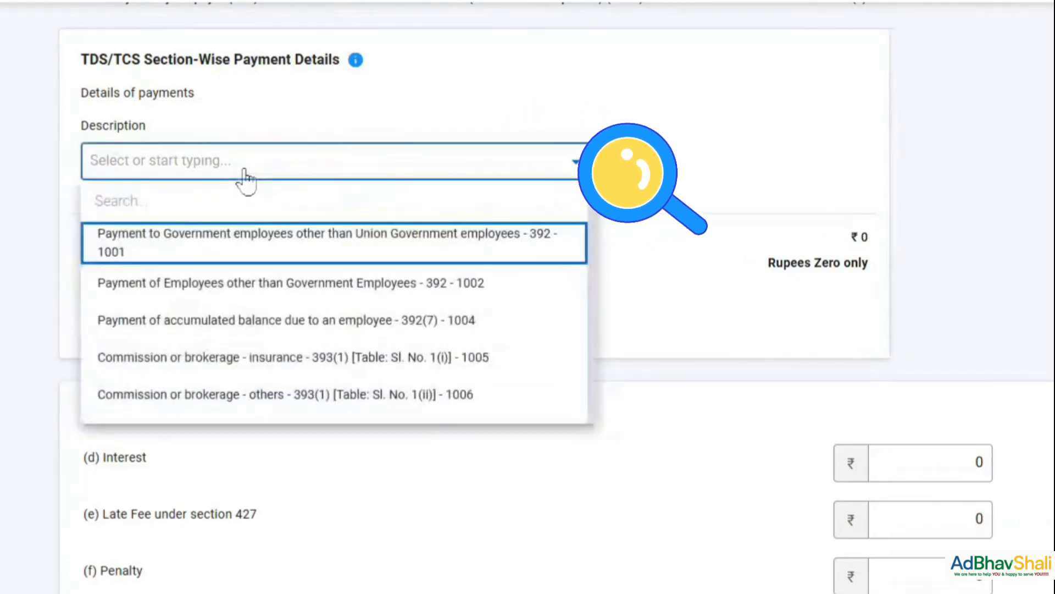
pyautogui.write('contra')
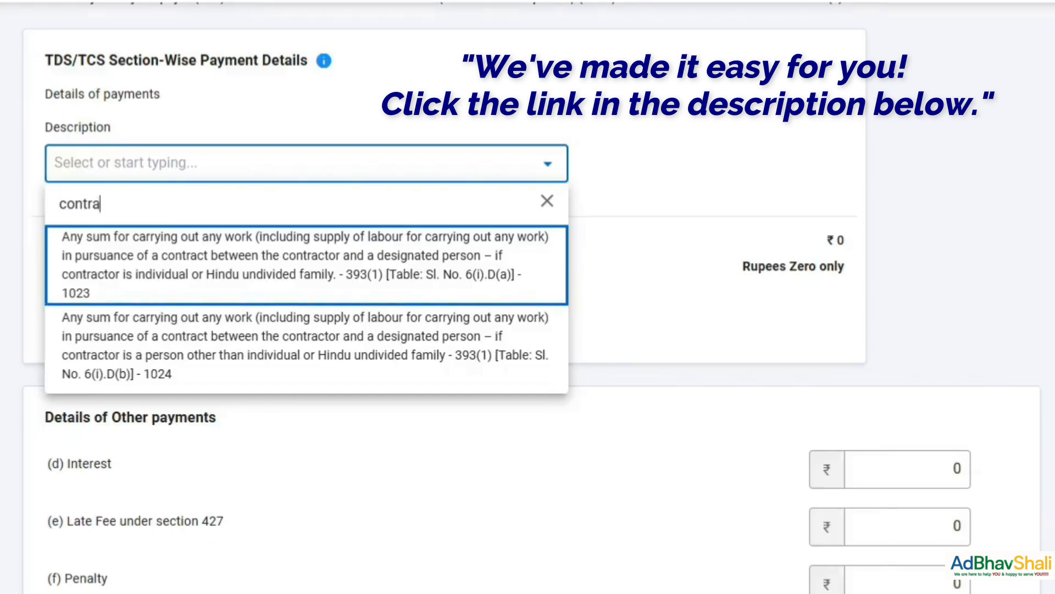
pyautogui.click(242, 281)
pyautogui.click(668, 415)
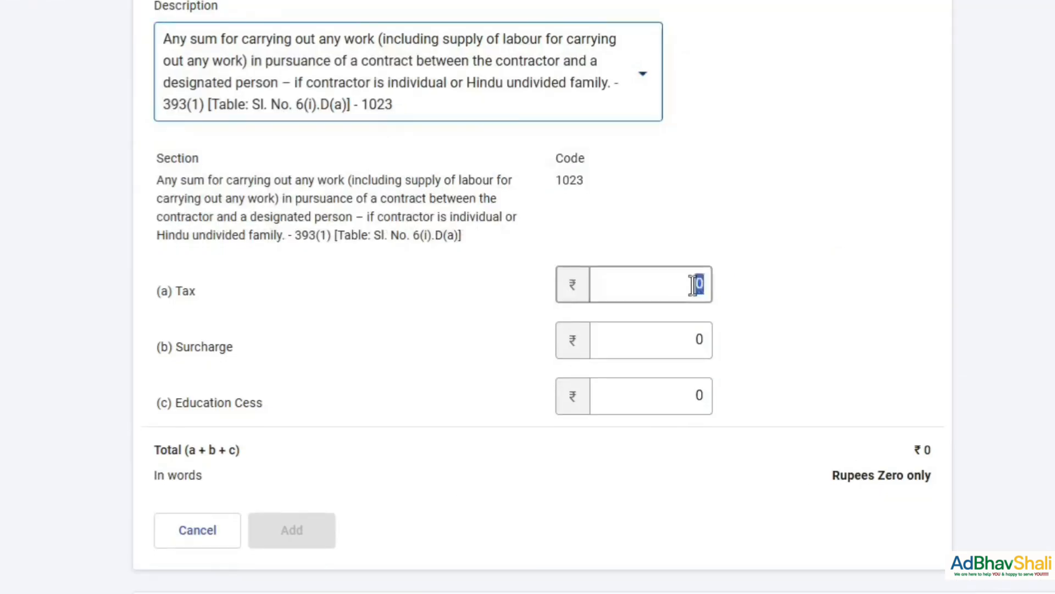
pyautogui.write('1')
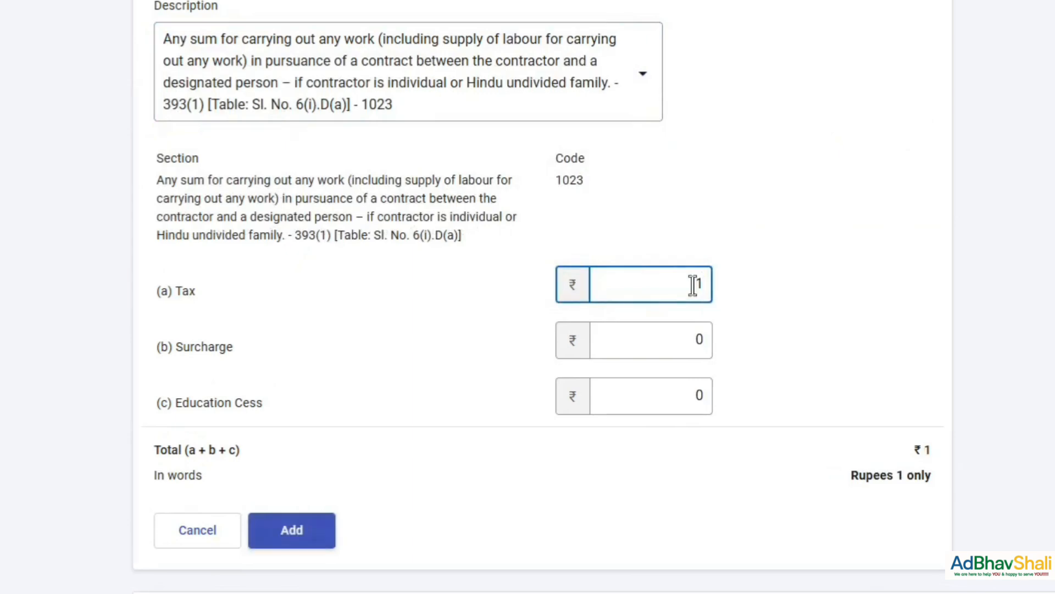
pyautogui.click(292, 530)
pyautogui.scroll(-3, 302, 407)
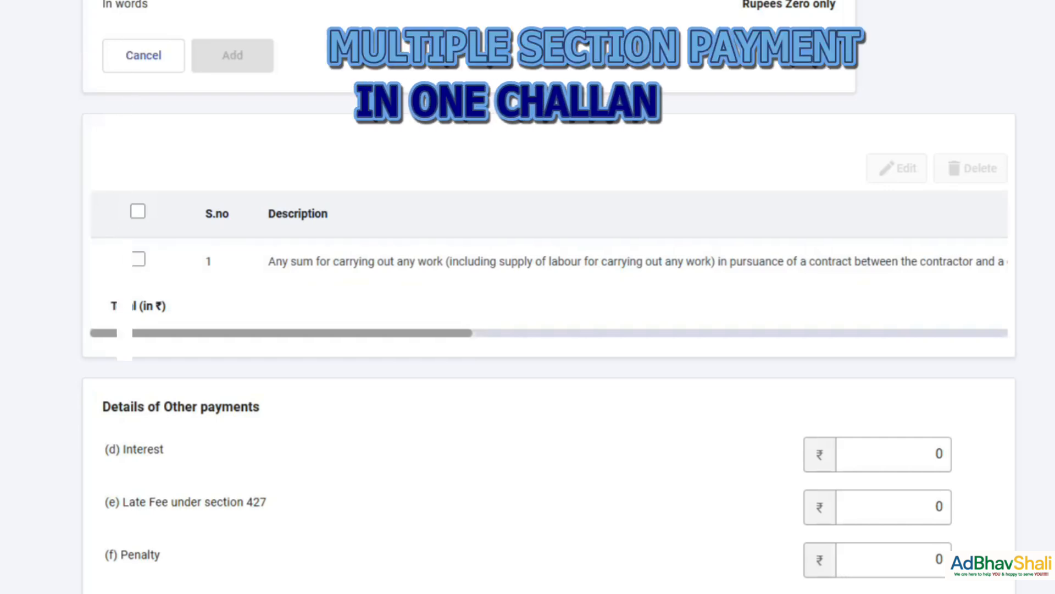
# - Add a second section entry with code 1024, for contractors other than individual or HUF, with ₹1 tax
pyautogui.scroll(5, 302, 424)
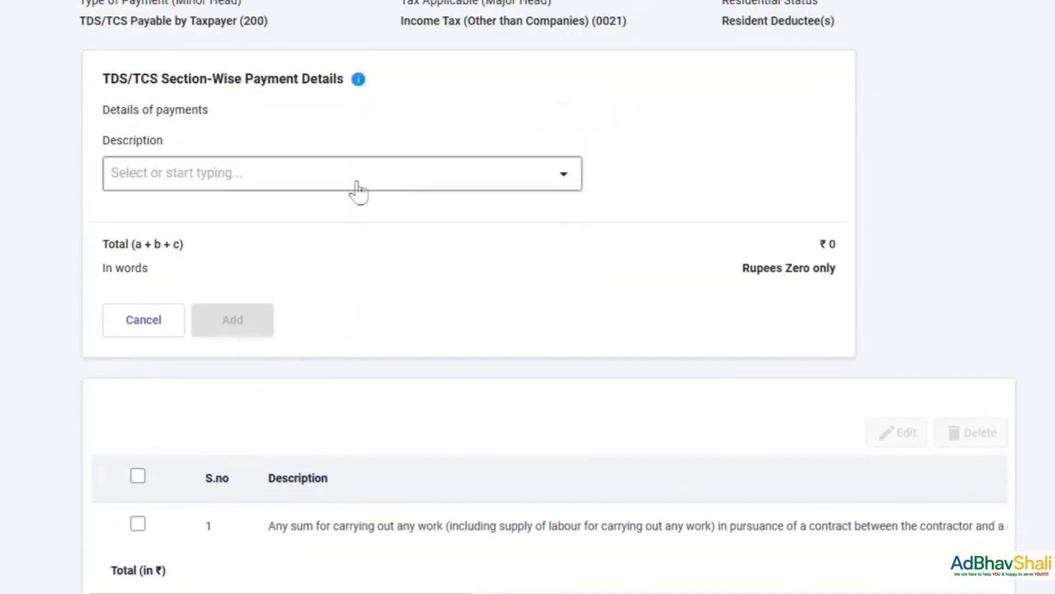
pyautogui.click(356, 190)
pyautogui.write('1024')
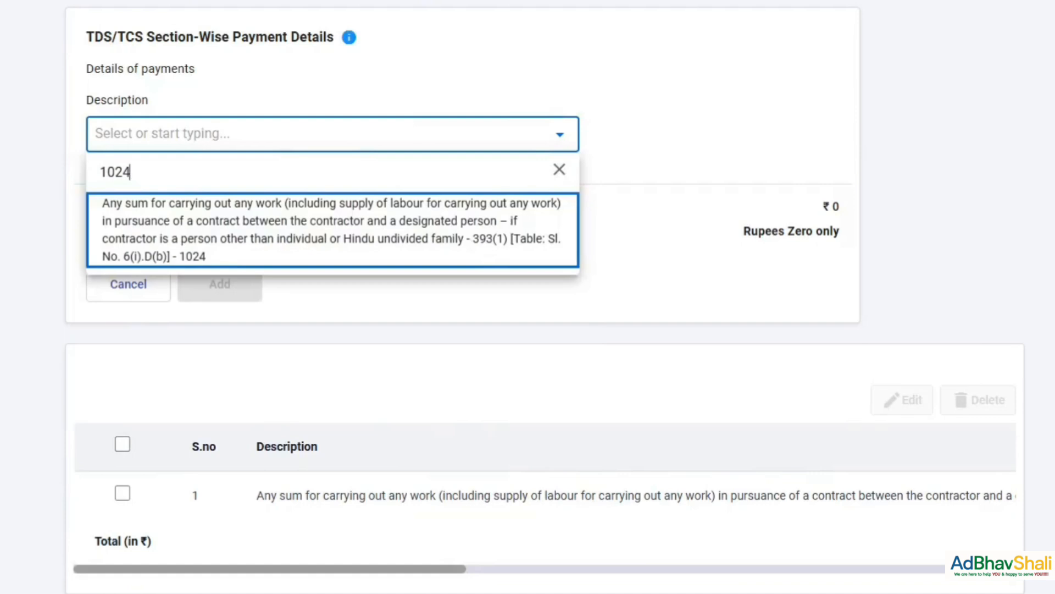
pyautogui.click(310, 247)
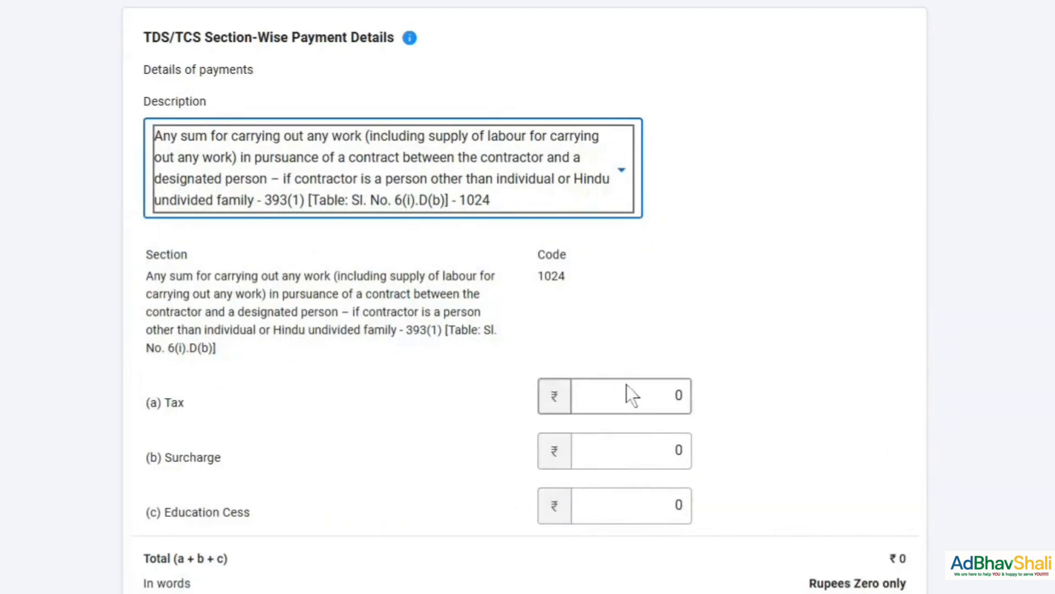
pyautogui.click(645, 396)
pyautogui.write('1')
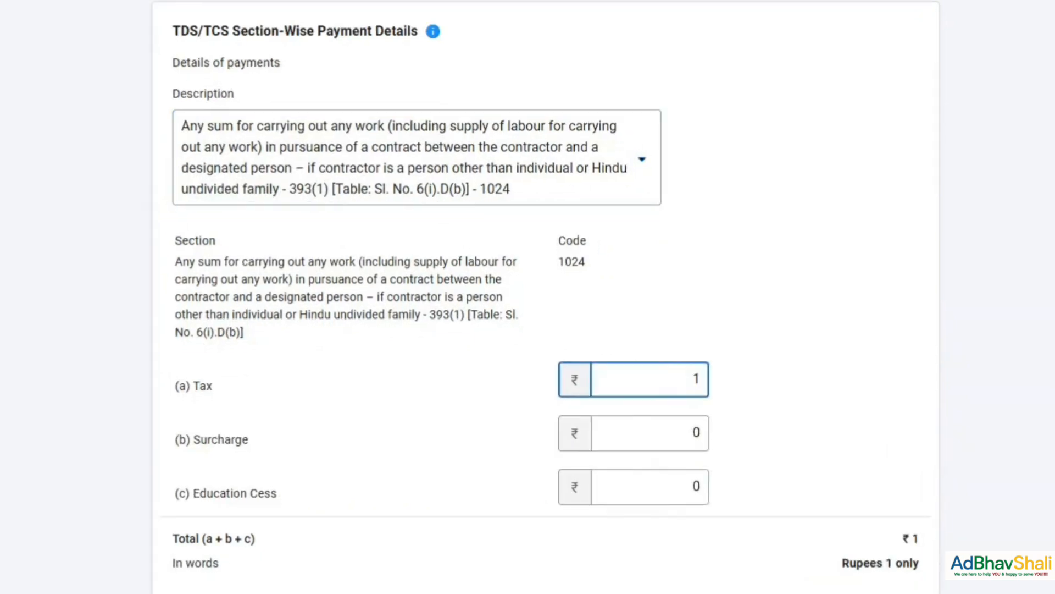
pyautogui.click(305, 593)
# - Add a third section entry with code 1027, for professional services fees from a specified person, with ₹1 tax
pyautogui.click(396, 140)
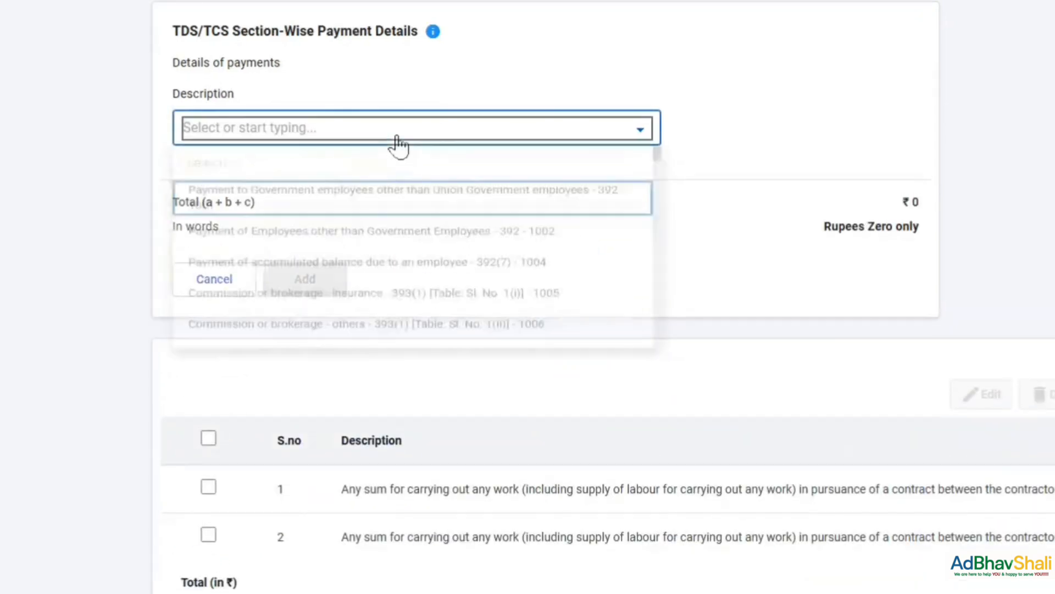
pyautogui.write('102')
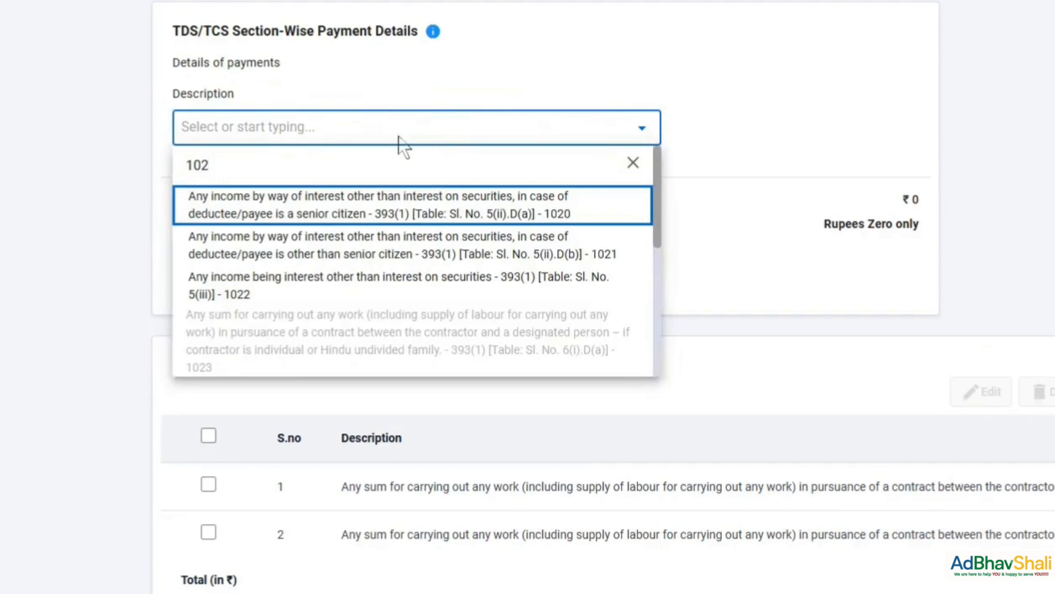
pyautogui.write('6')
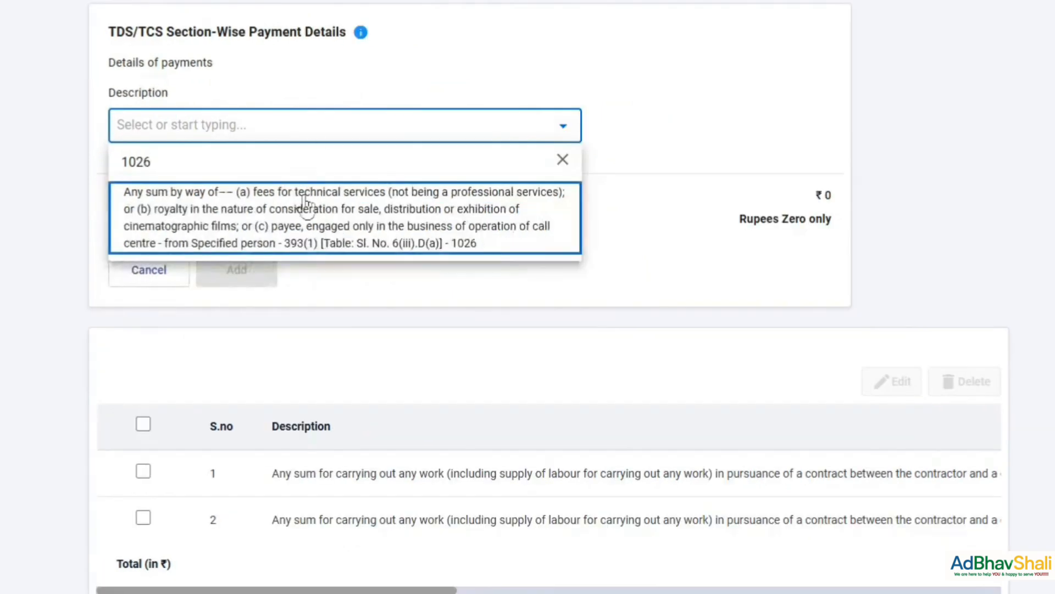
pyautogui.press('BackSpace')
pyautogui.write('9')
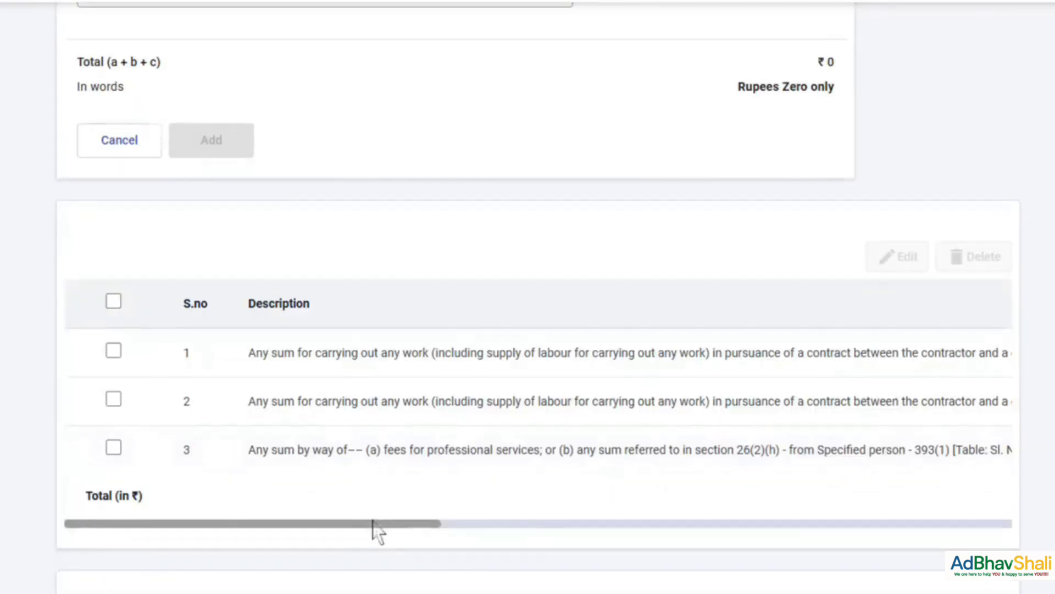
# - Review the section, code, tax and total columns of the added entries and continue to the challan's payment summary
pyautogui.moveTo(375, 527); pyautogui.dragTo(756, 486)
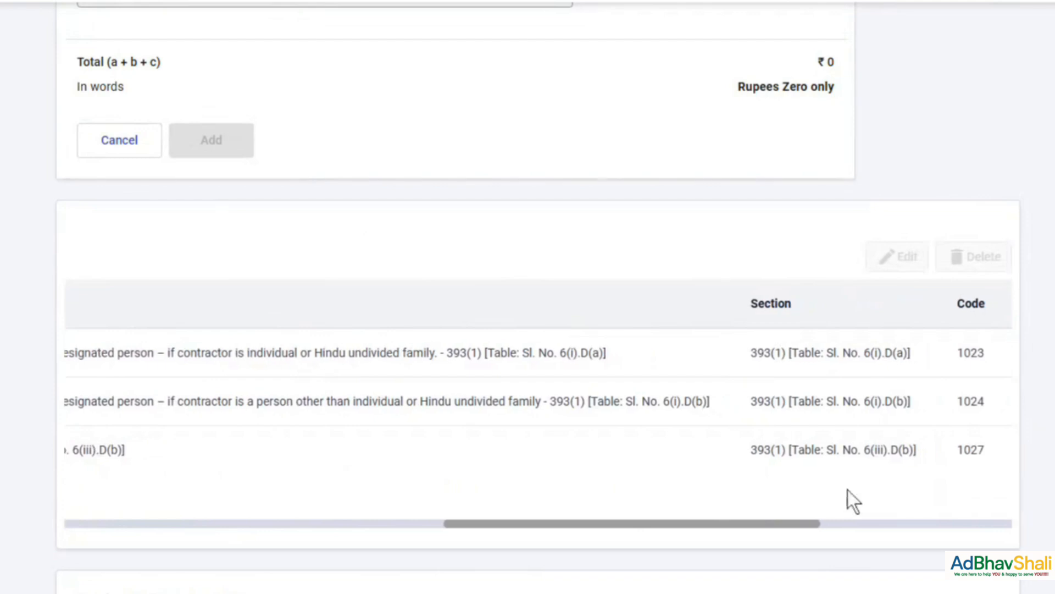
pyautogui.moveTo(804, 524); pyautogui.dragTo(956, 513)
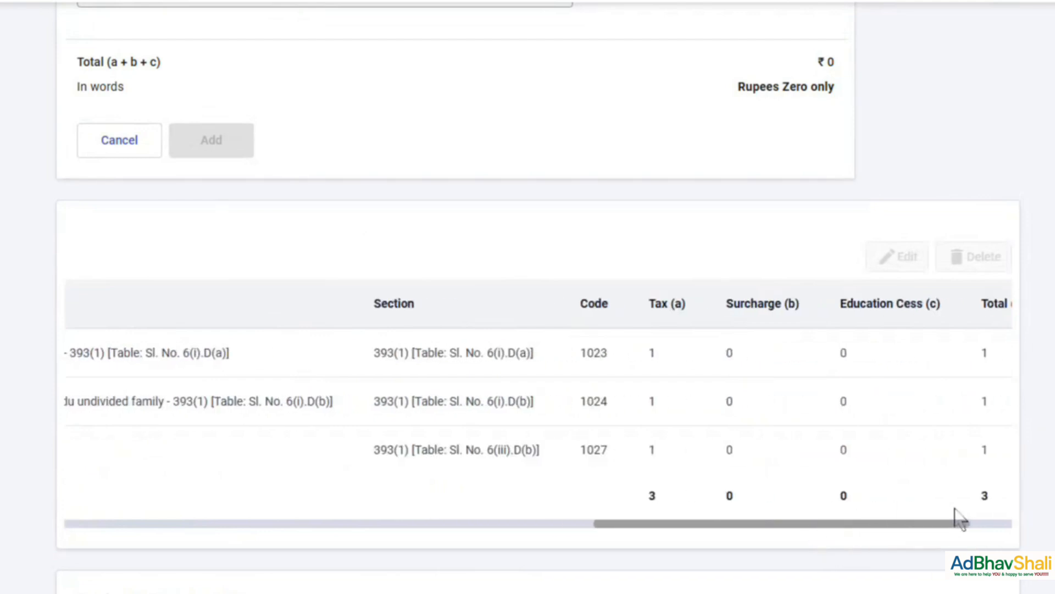
pyautogui.scroll(-3, 955, 509)
pyautogui.scroll(-2, 964, 416)
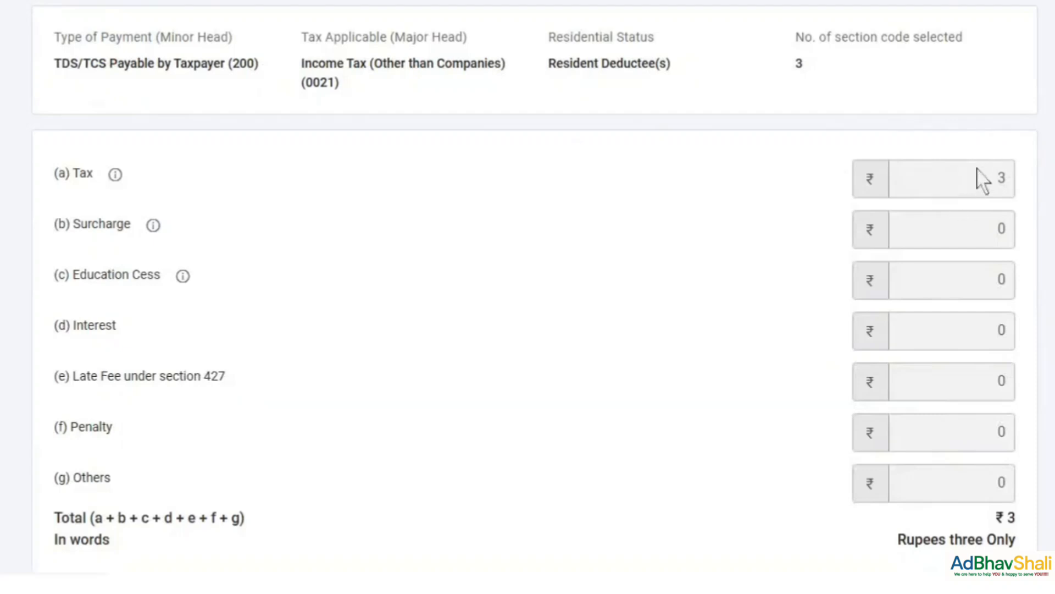
# - Check the summary of tax, interest, late fee, penalty and other amounts down to the total, and continue with the payment
pyautogui.scroll(-2, 984, 174)
pyautogui.scroll(-6, 987, 176)
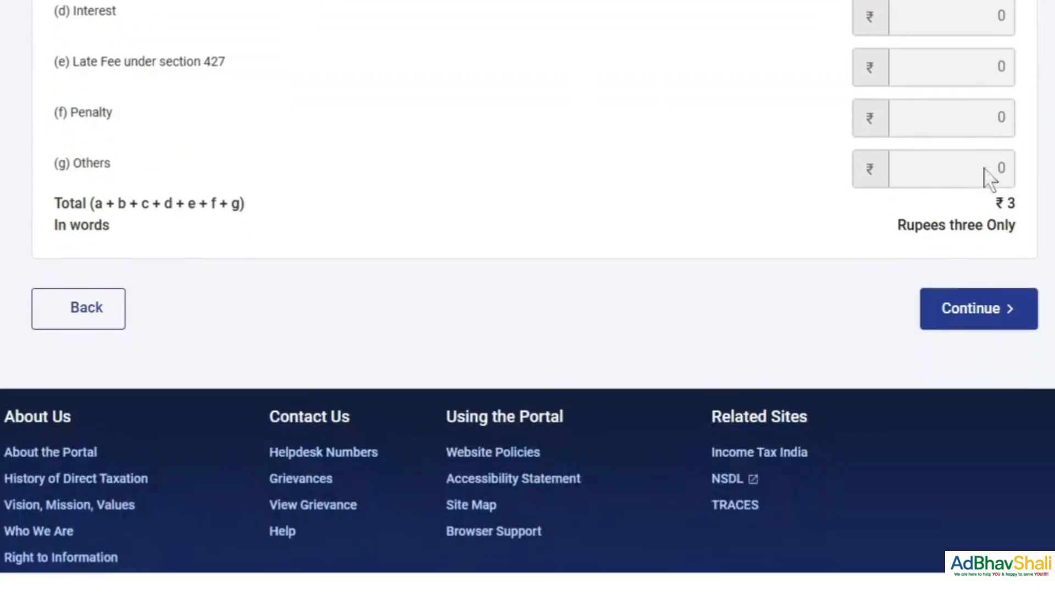
pyautogui.click(997, 205)
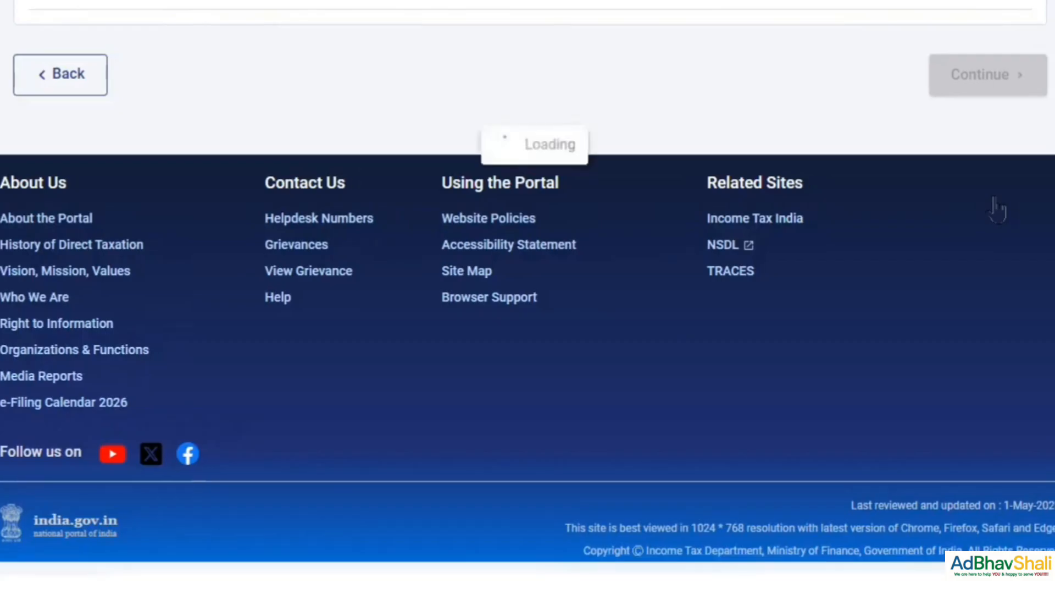